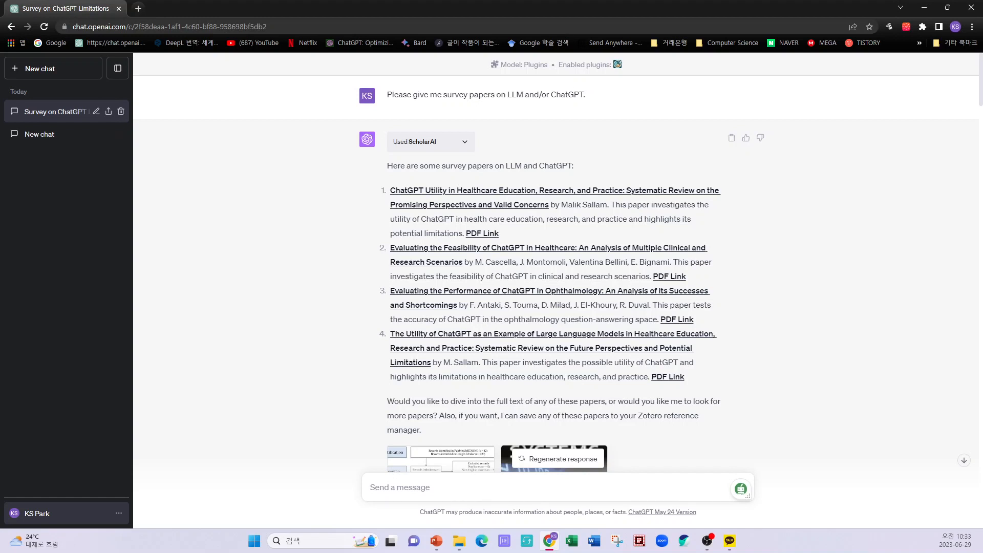
Check the Browse with Bing and Plugins options in the beta features settings and close the settings.
{"action": "left_click", "coordinate": [51, 513]}
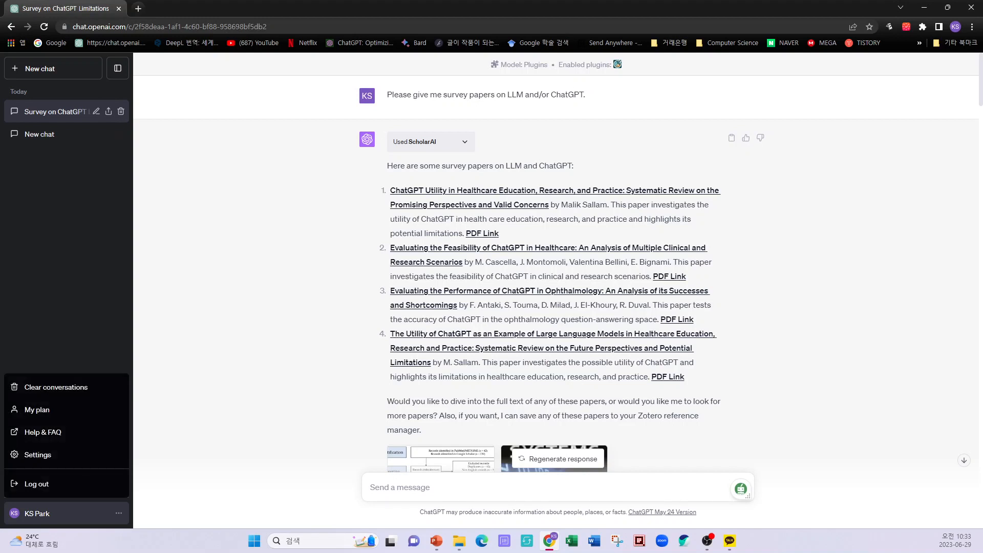
{"action": "left_click", "coordinate": [45, 454]}
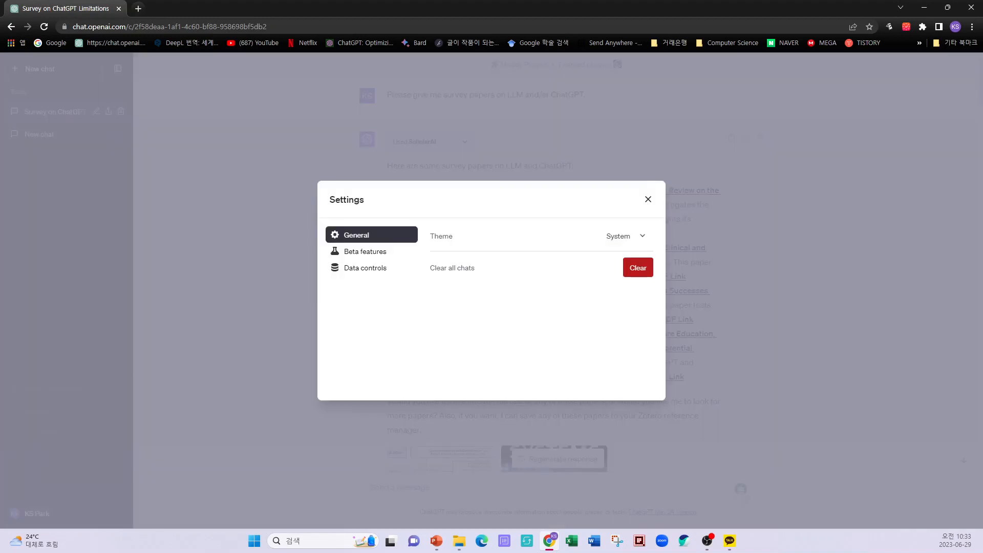
{"action": "left_click", "coordinate": [365, 251]}
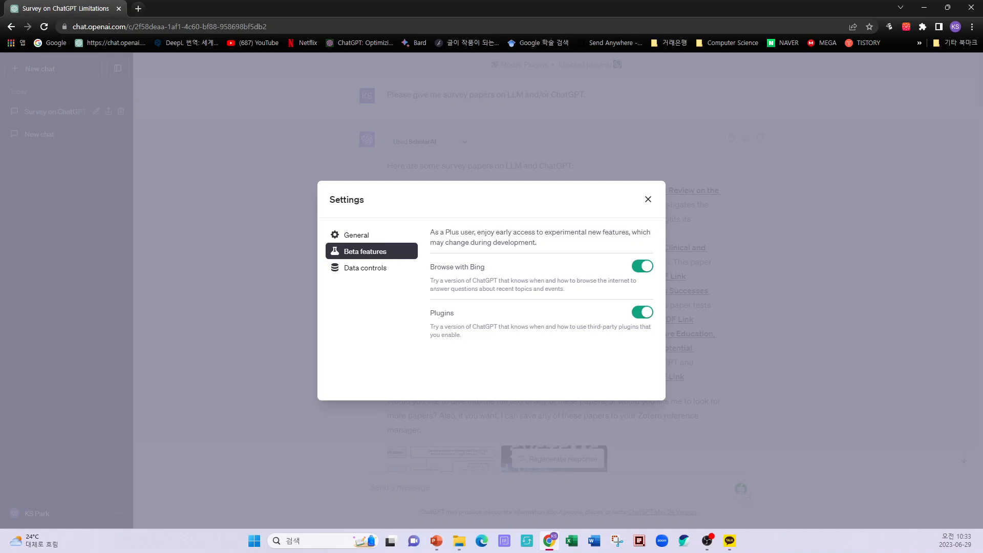
{"action": "left_click", "coordinate": [648, 199]}
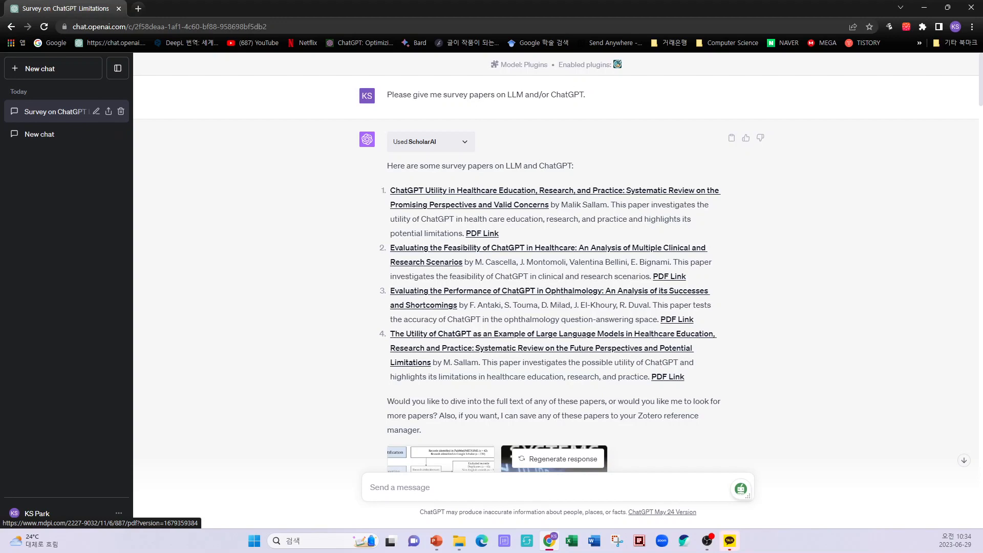
Open the PDFs of the first two recommended survey papers on ChatGPT in healthcare, returning to the chat after each.
{"action": "left_click", "coordinate": [482, 234]}
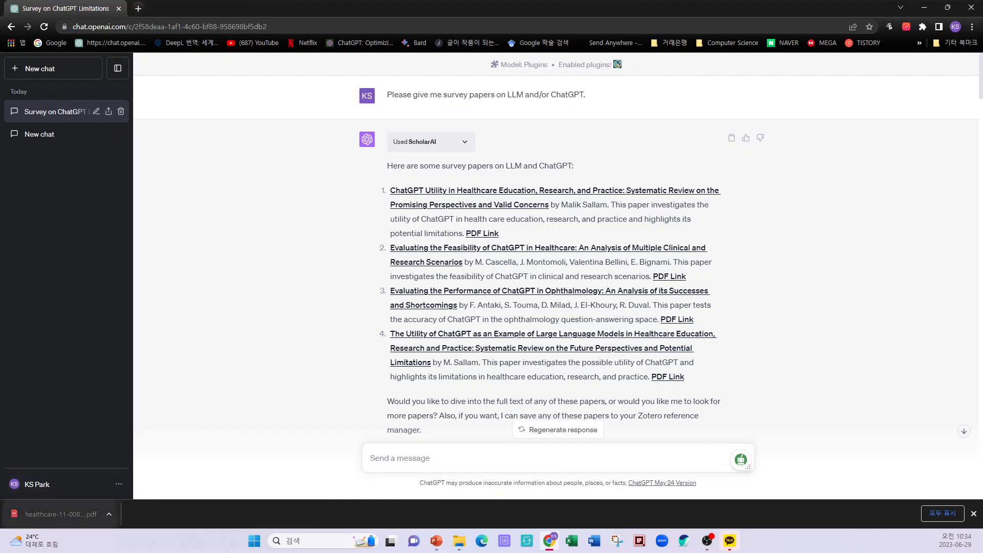
{"action": "left_click", "coordinate": [61, 514]}
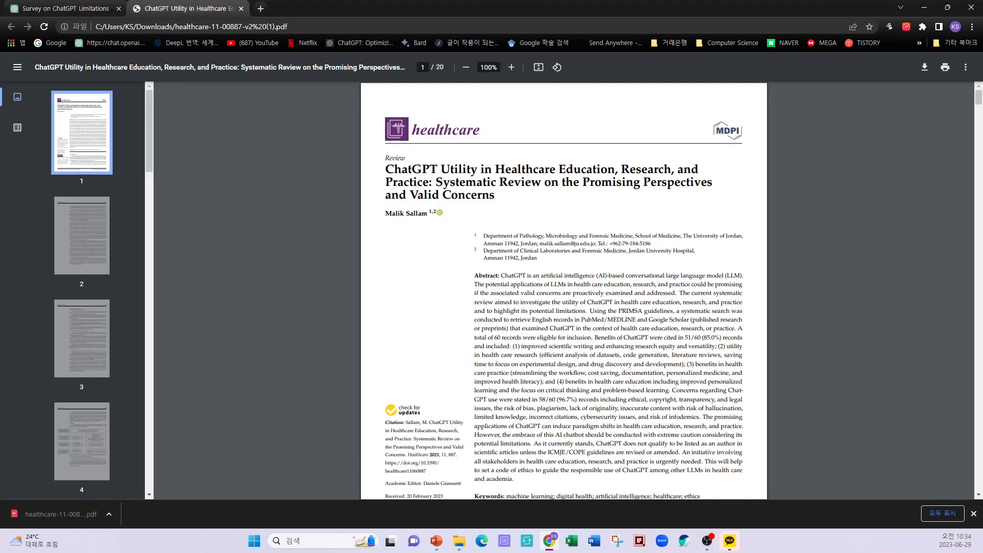
{"action": "left_click", "coordinate": [65, 9]}
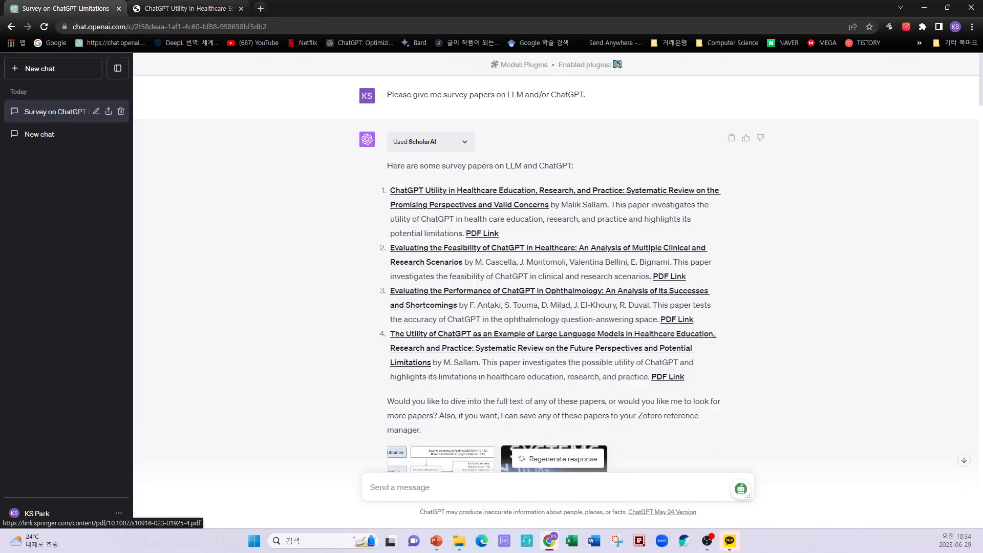
{"action": "left_click", "coordinate": [669, 277]}
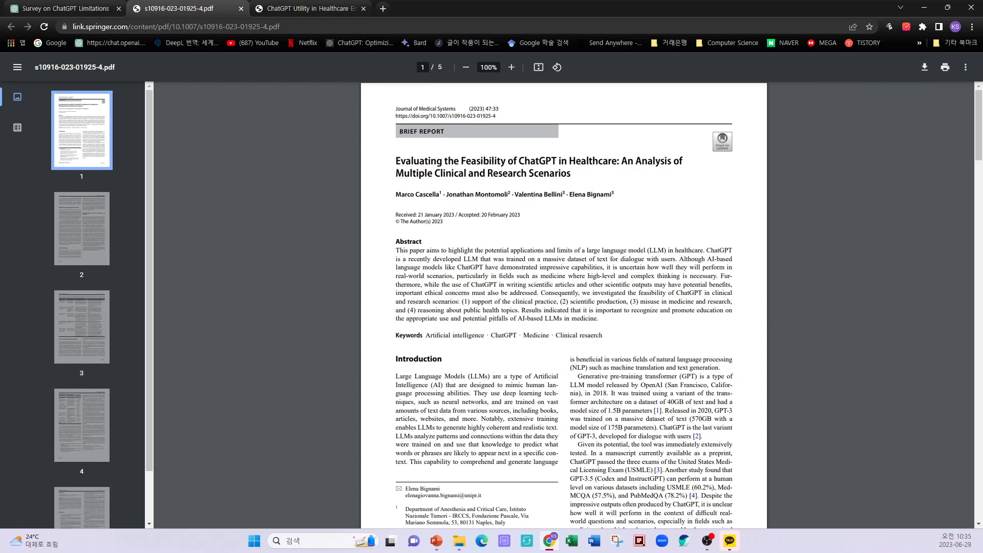
{"action": "left_click", "coordinate": [66, 8]}
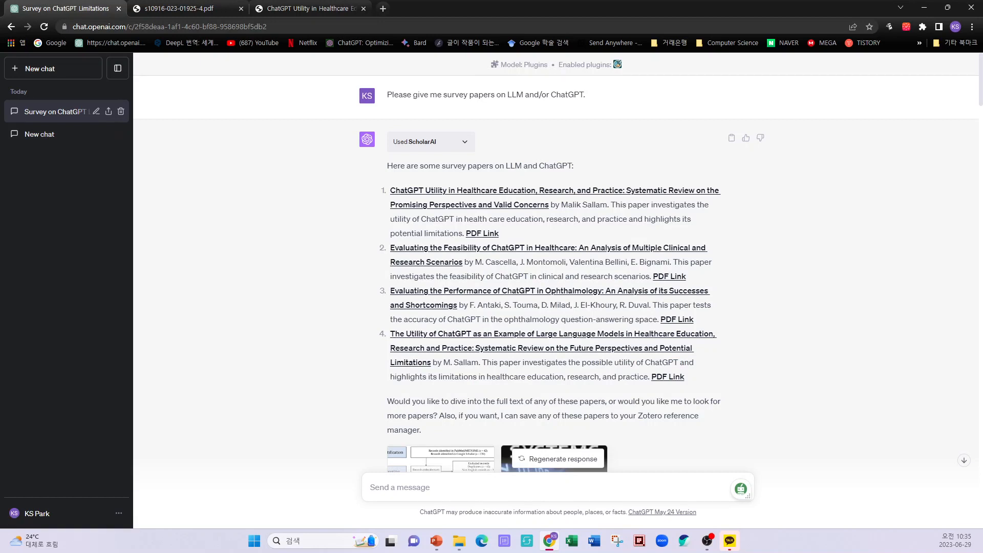
Examine the papers and links that ScholarAI gives in reply to the request for ten more papers.
{"action": "scroll", "coordinate": [556, 261], "scroll_direction": "down", "scroll_amount": 6}
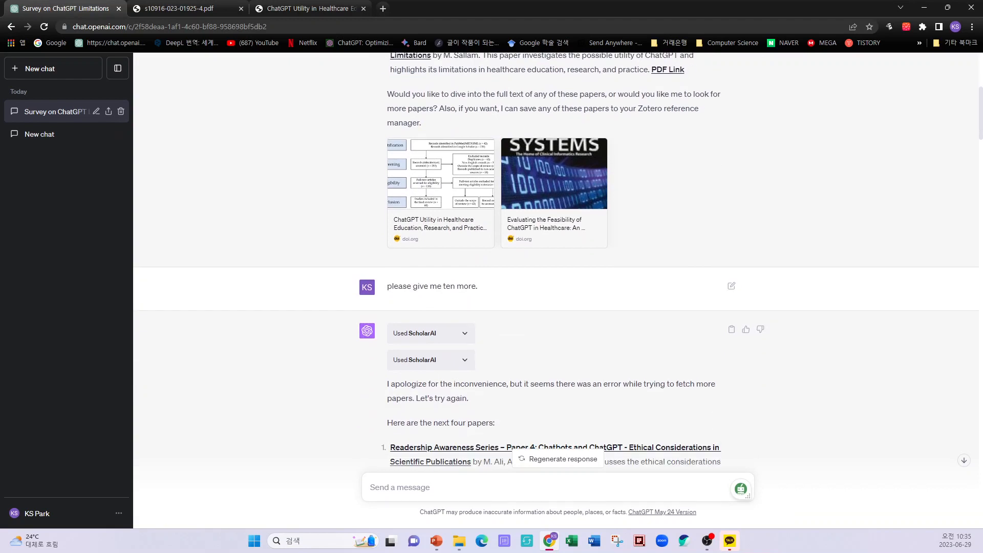
{"action": "scroll", "coordinate": [556, 261], "scroll_direction": "down", "scroll_amount": 3}
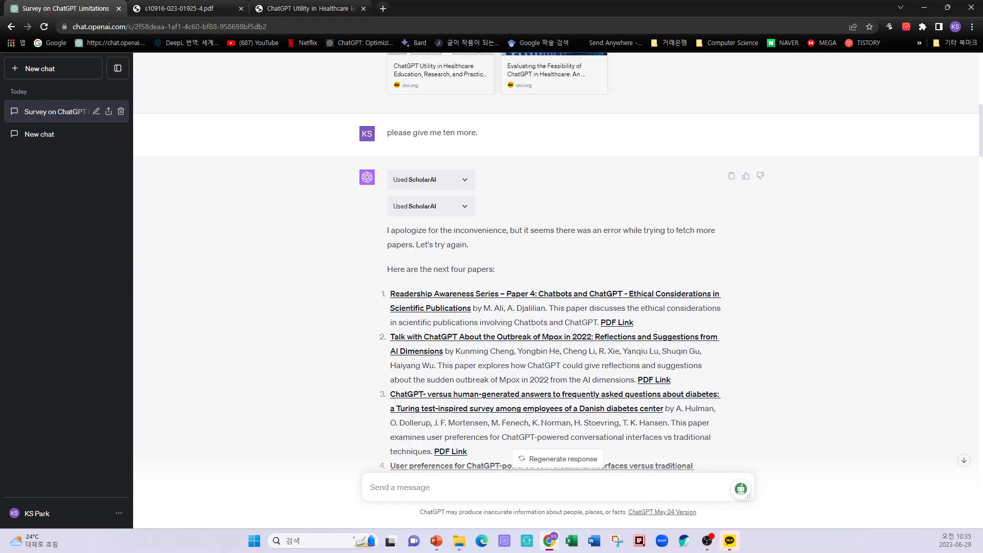
{"action": "scroll", "coordinate": [556, 261], "scroll_direction": "down", "scroll_amount": 4}
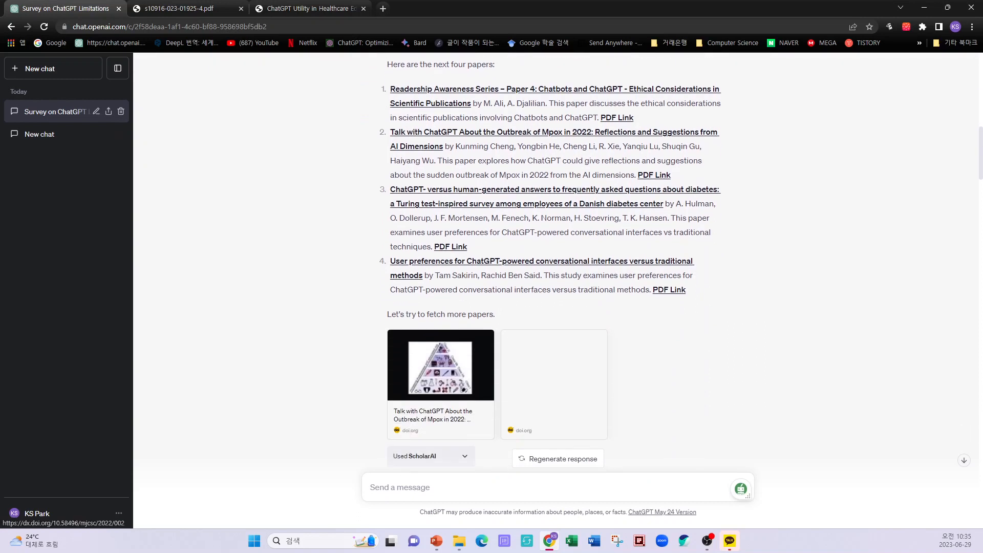
{"action": "scroll", "coordinate": [556, 261], "scroll_direction": "down", "scroll_amount": 4}
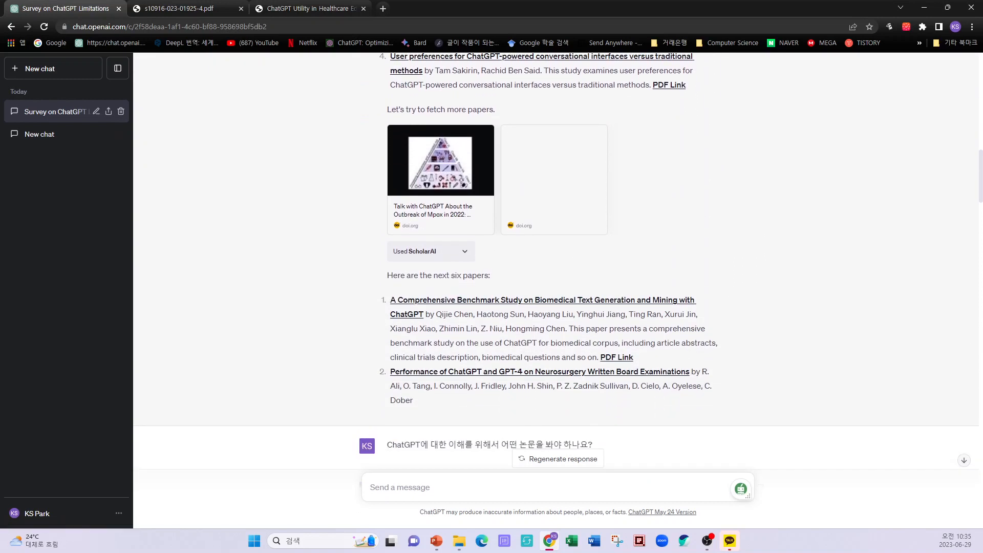
{"action": "scroll", "coordinate": [555, 261], "scroll_direction": "down", "scroll_amount": 1}
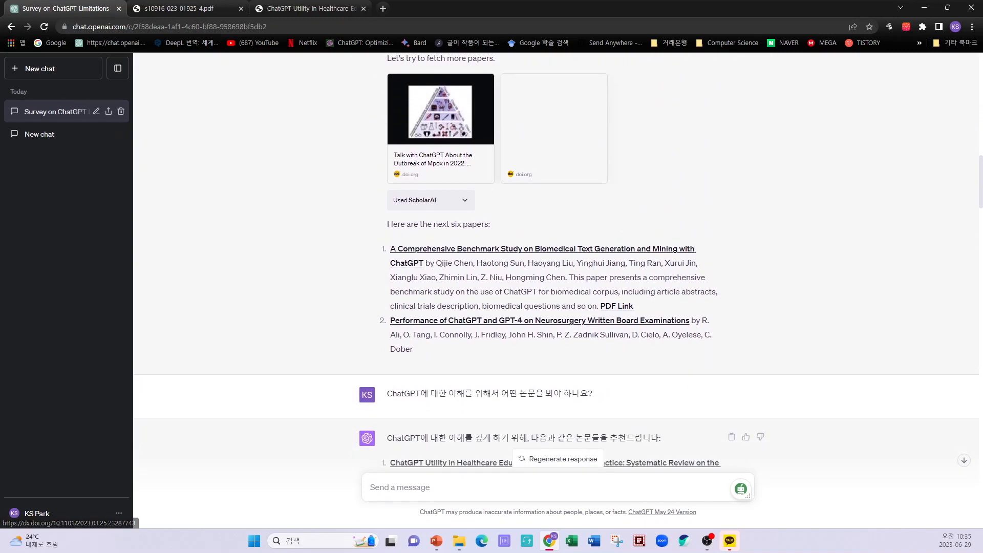
{"action": "scroll", "coordinate": [556, 286], "scroll_direction": "down", "scroll_amount": 2}
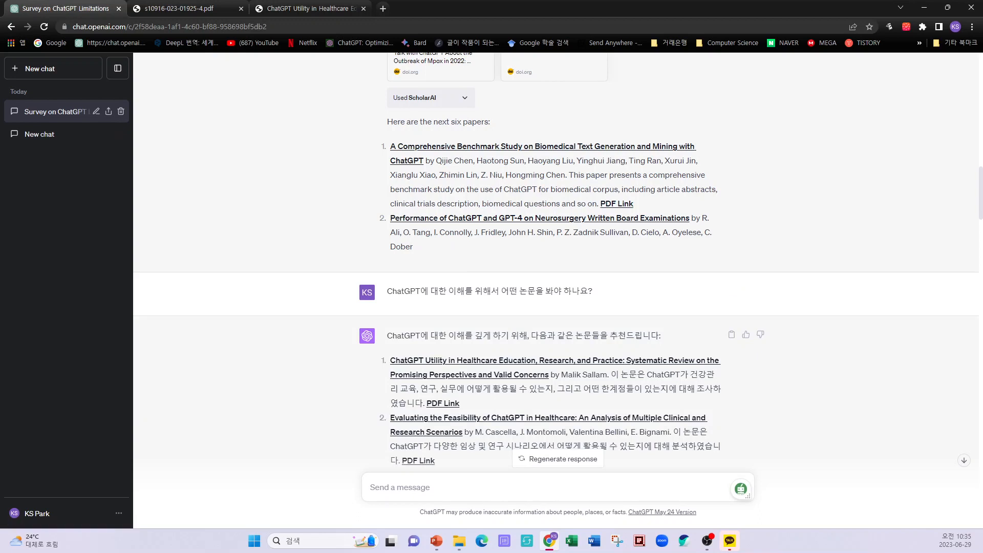
Open the PDFs of the first two papers in the Korean recommendations for understanding ChatGPT and return to the chat.
{"action": "scroll", "coordinate": [555, 256], "scroll_direction": "down", "scroll_amount": 4}
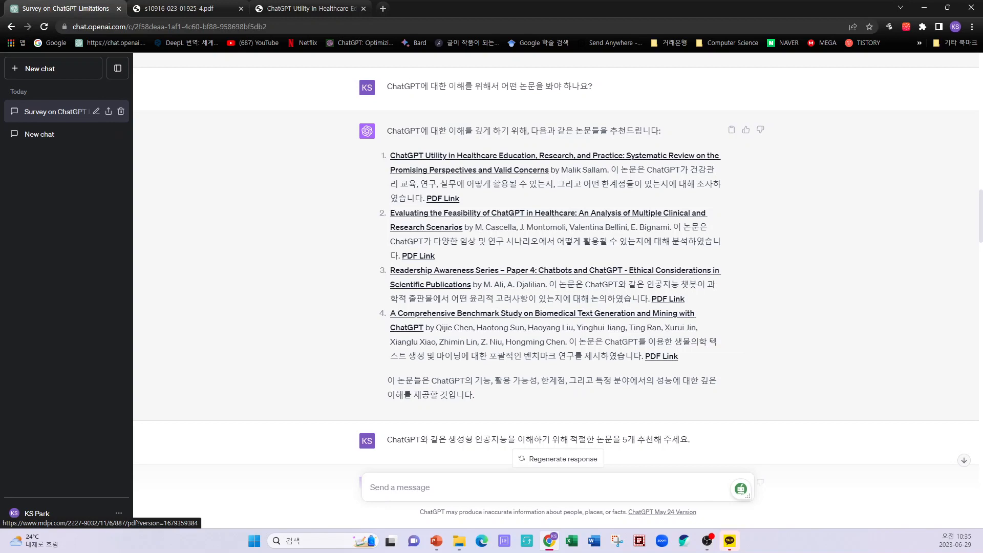
{"action": "left_click", "coordinate": [443, 199]}
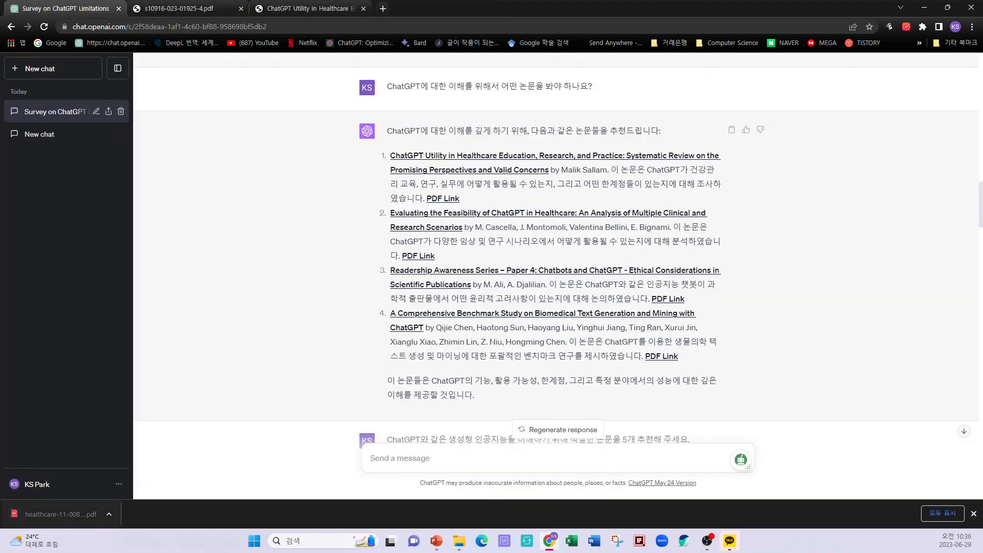
{"action": "left_click", "coordinate": [56, 514]}
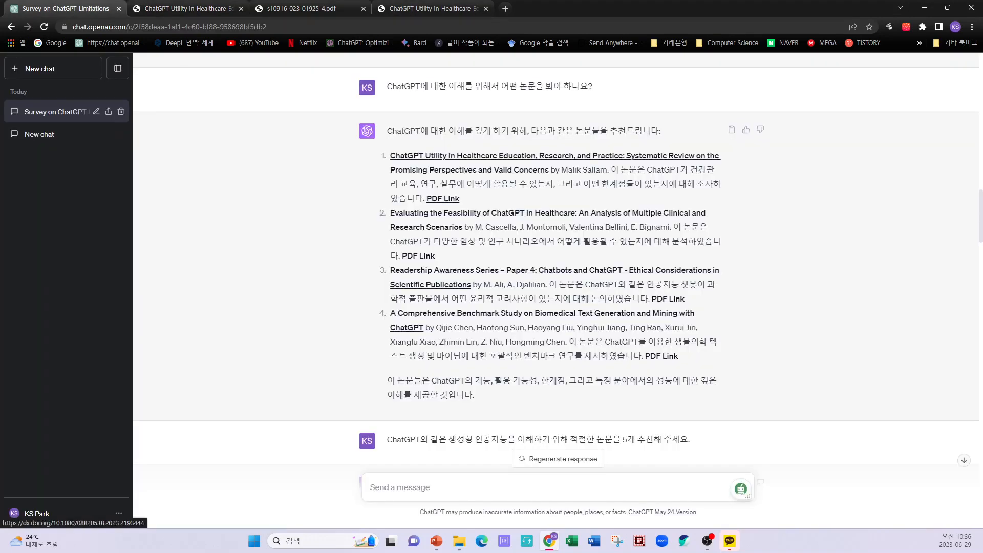
{"action": "left_click", "coordinate": [418, 256]}
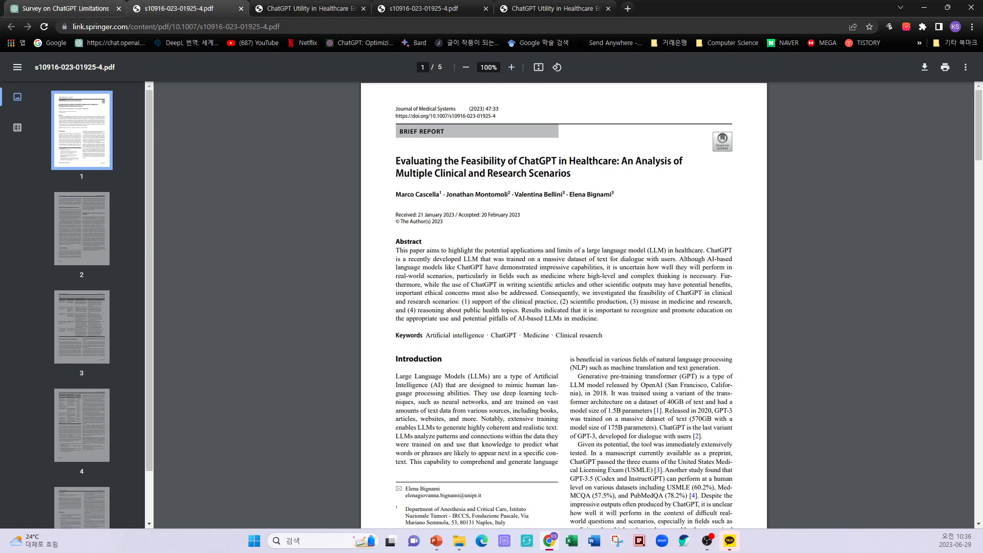
{"action": "left_click", "coordinate": [65, 9]}
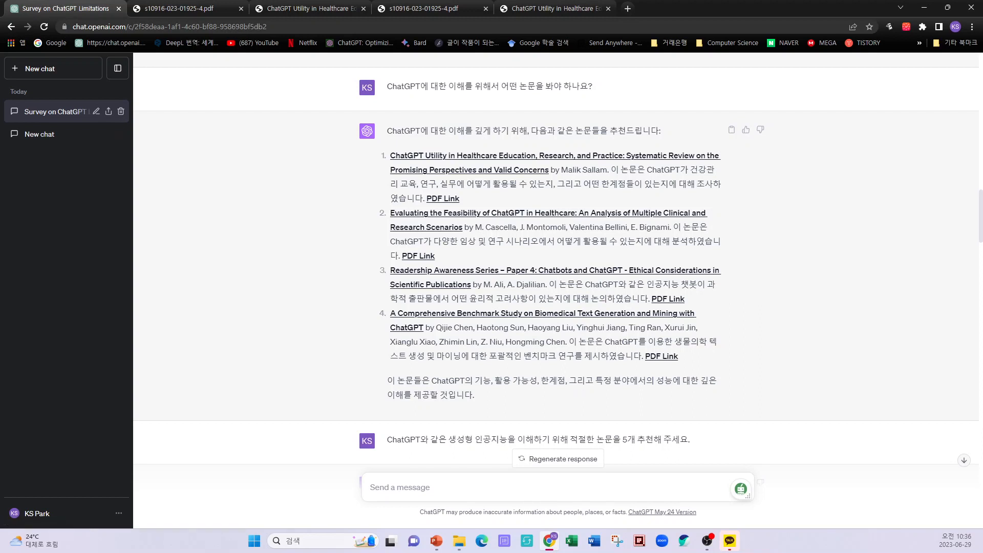
Compare the papers recommended for the five-paper request on generative AI with the previous Korean recommendation list.
{"action": "scroll", "coordinate": [555, 272], "scroll_direction": "down", "scroll_amount": 4}
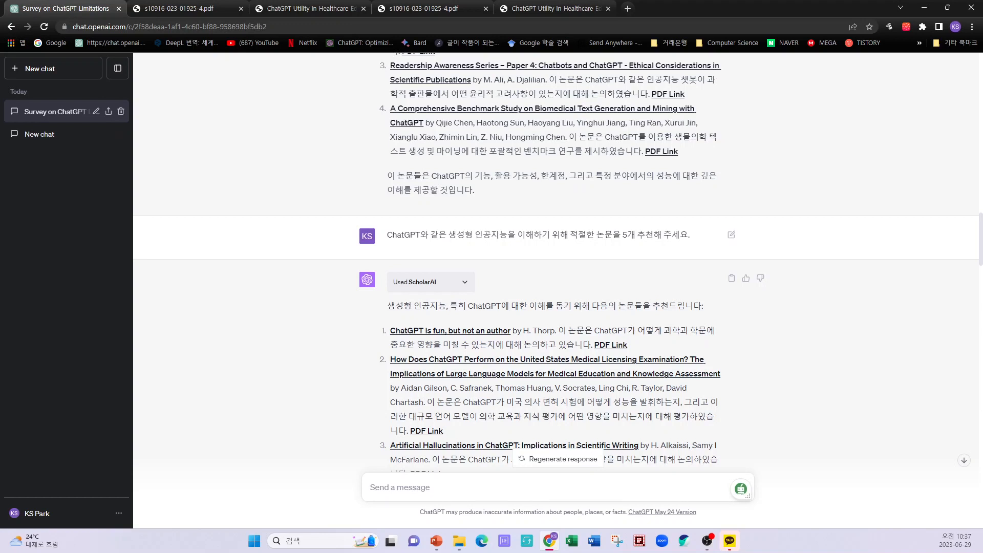
{"action": "scroll", "coordinate": [558, 264], "scroll_direction": "down", "scroll_amount": 3}
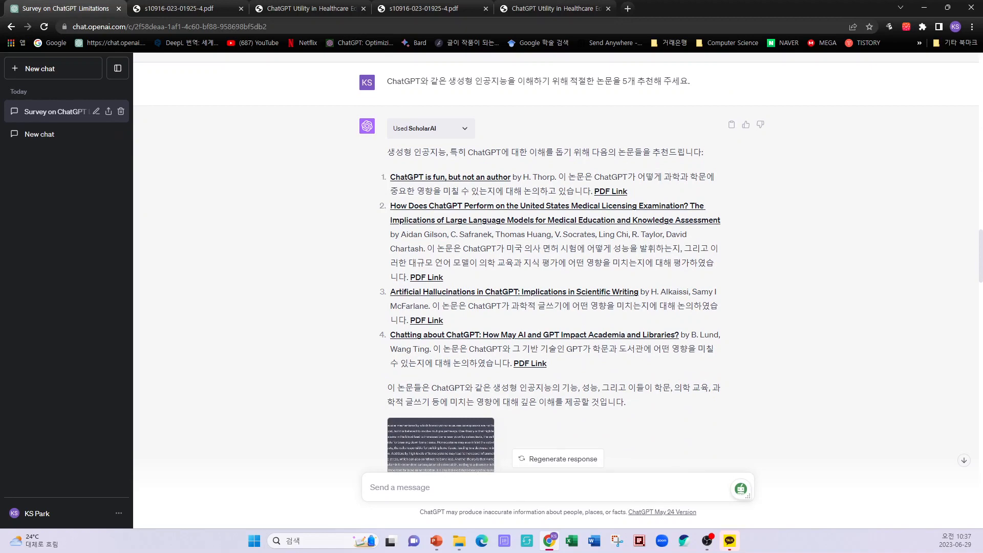
{"action": "scroll", "coordinate": [558, 264], "scroll_direction": "up", "scroll_amount": 6}
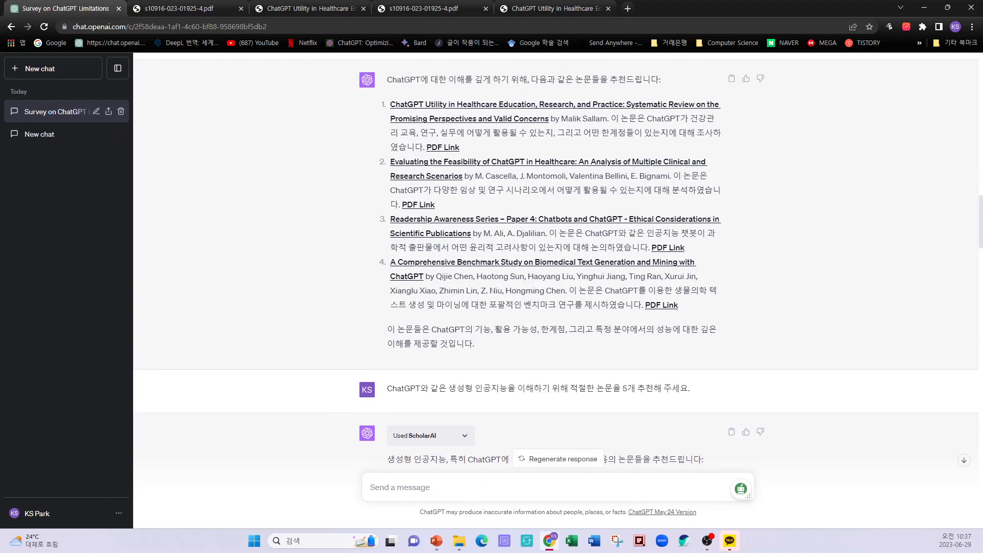
{"action": "scroll", "coordinate": [558, 264], "scroll_direction": "down", "scroll_amount": 10}
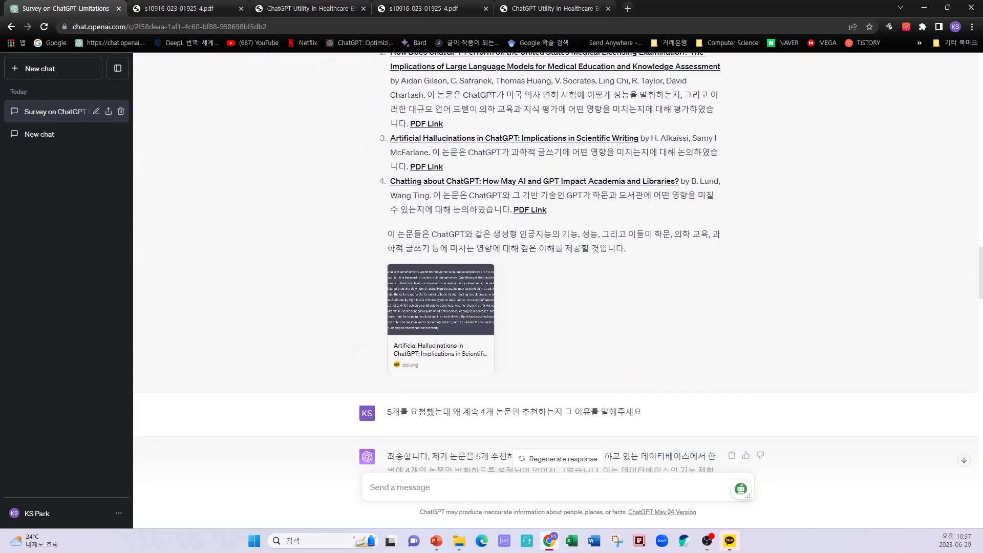
Highlight the passage "4개의 논문만 반환하도록 설정되어 있어서 그렇습" in the reply explaining why only four papers are recommended.
{"action": "scroll", "coordinate": [556, 263], "scroll_direction": "down", "scroll_amount": 3}
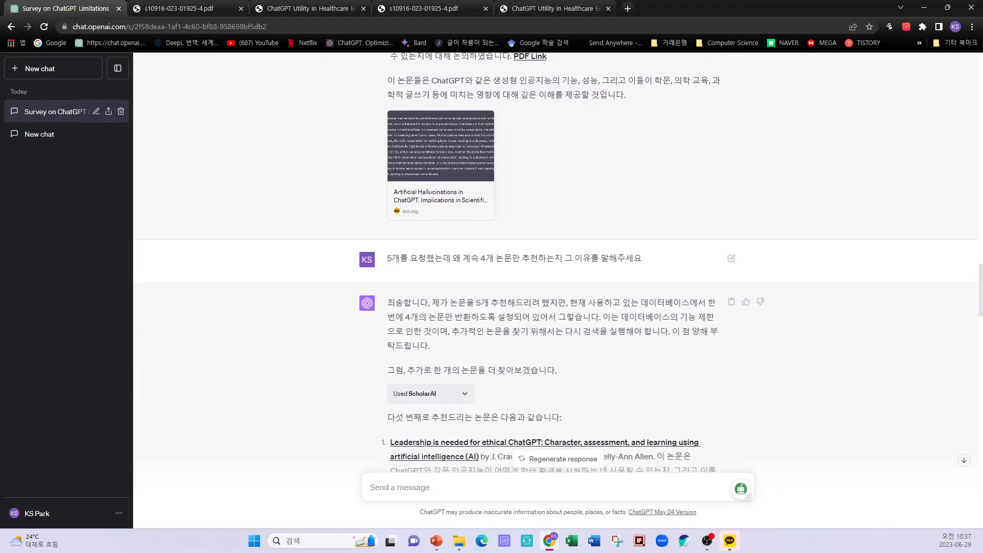
{"action": "scroll", "coordinate": [558, 262], "scroll_direction": "down", "scroll_amount": 2}
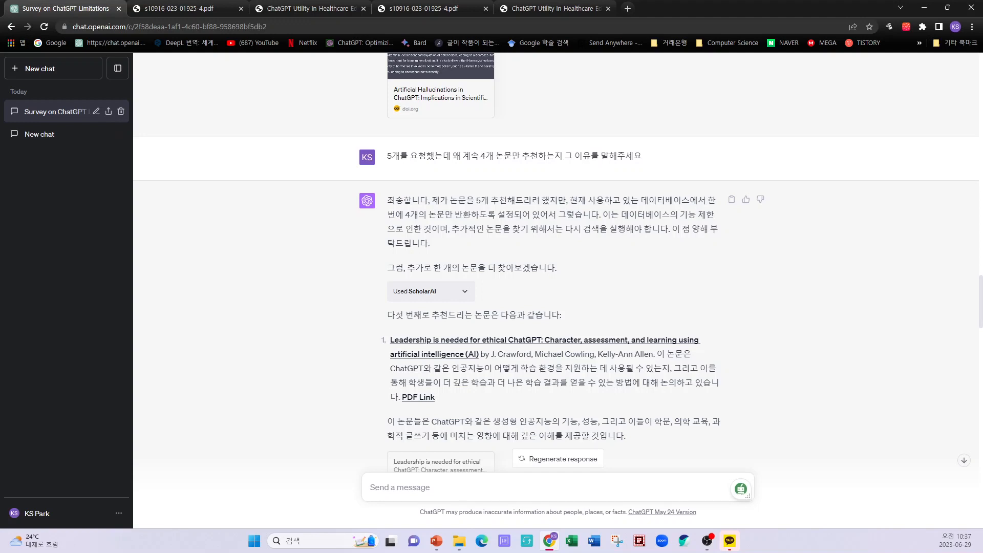
{"action": "left_click_drag", "start_coordinate": [444, 214], "coordinate": [515, 214]}
{"action": "left_click_drag", "start_coordinate": [404, 214], "coordinate": [582, 214]}
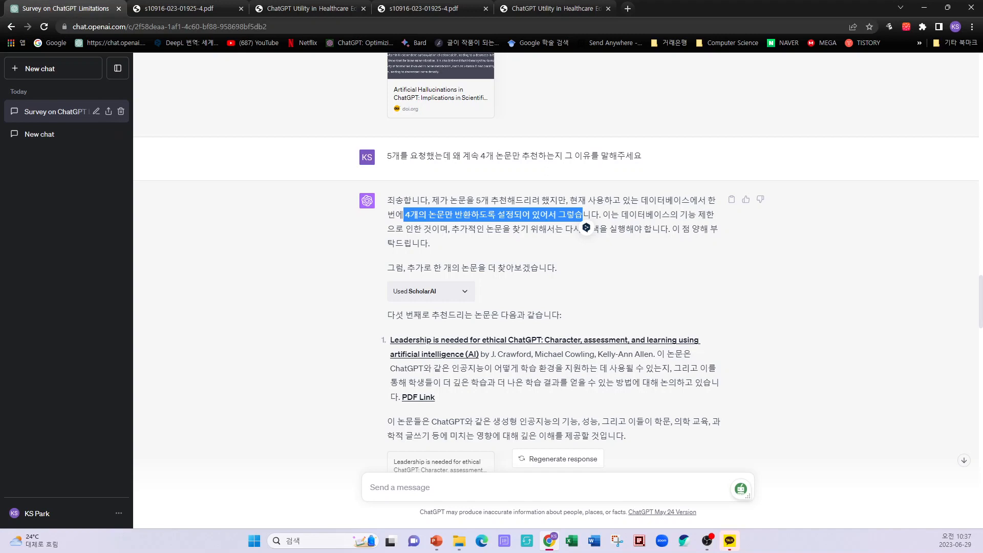
Review the additional fifth paper, the earlier four-paper list, and the replies to the requests to summarize papers 1 and 2.
{"action": "scroll", "coordinate": [556, 262], "scroll_direction": "down", "scroll_amount": 1}
{"action": "scroll", "coordinate": [556, 263], "scroll_direction": "down", "scroll_amount": 3}
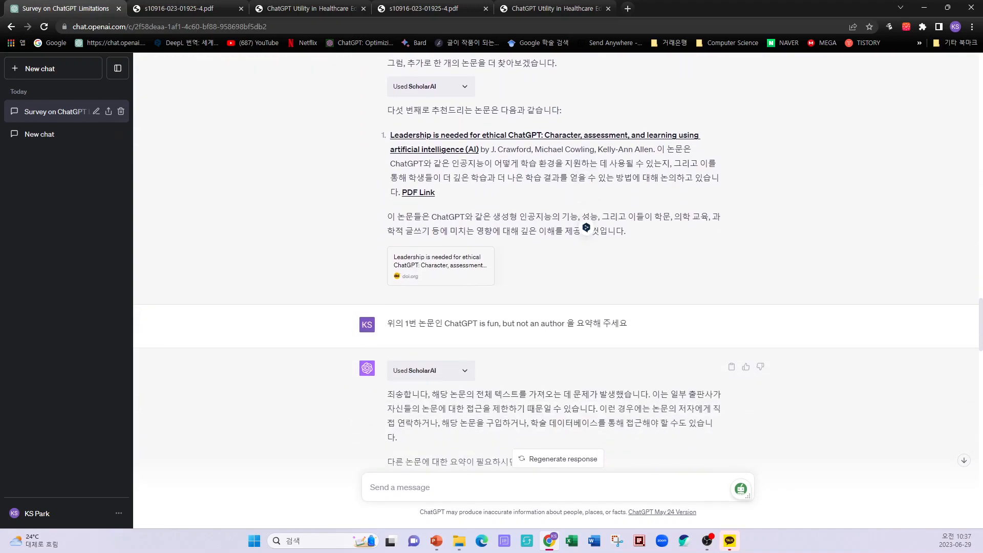
{"action": "scroll", "coordinate": [556, 263], "scroll_direction": "up", "scroll_amount": 4}
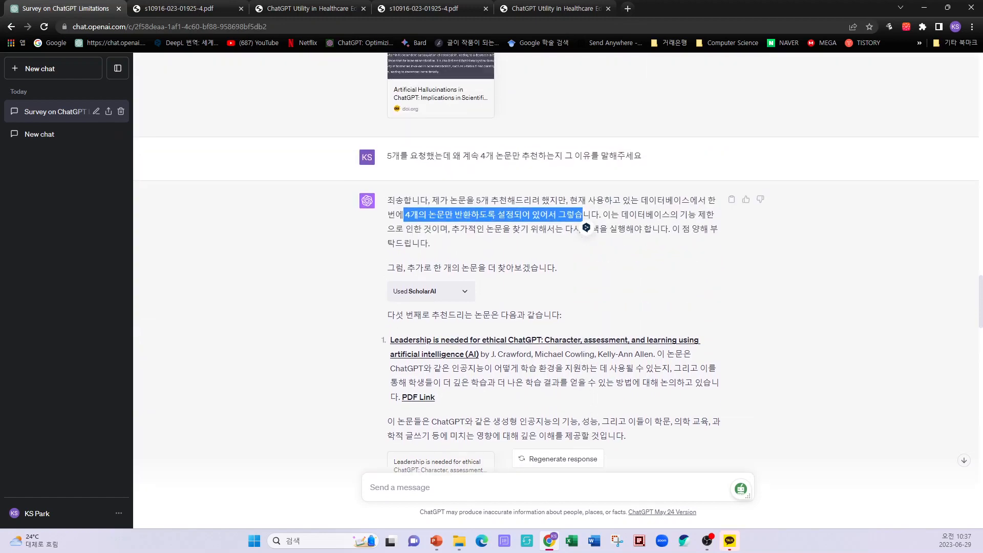
{"action": "scroll", "coordinate": [556, 262], "scroll_direction": "down", "scroll_amount": 4}
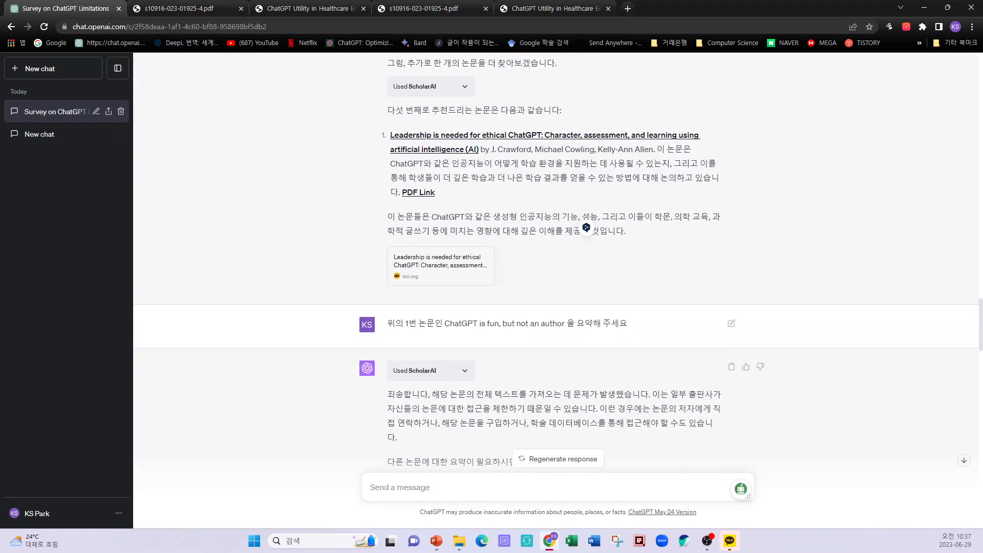
{"action": "scroll", "coordinate": [556, 262], "scroll_direction": "up", "scroll_amount": 10}
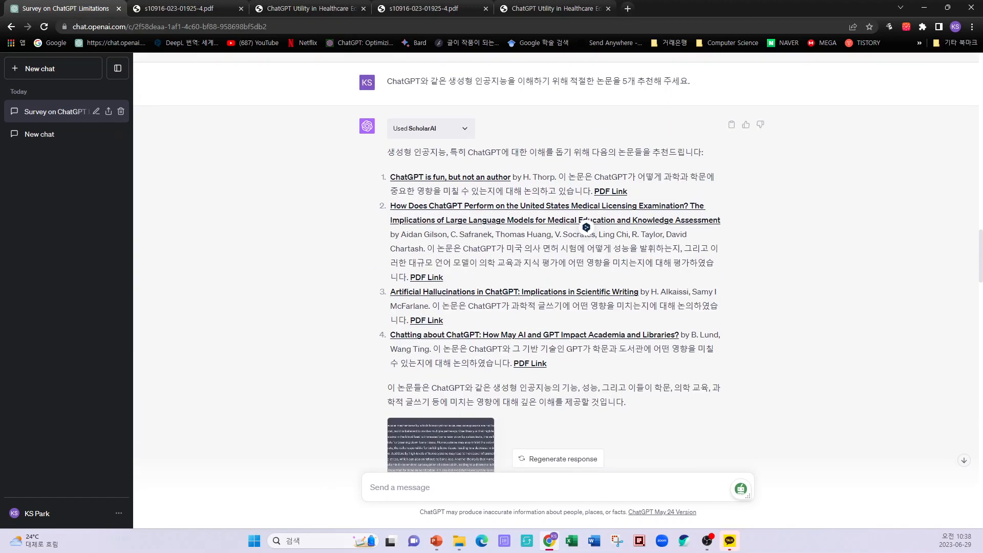
{"action": "scroll", "coordinate": [556, 263], "scroll_direction": "down", "scroll_amount": 10}
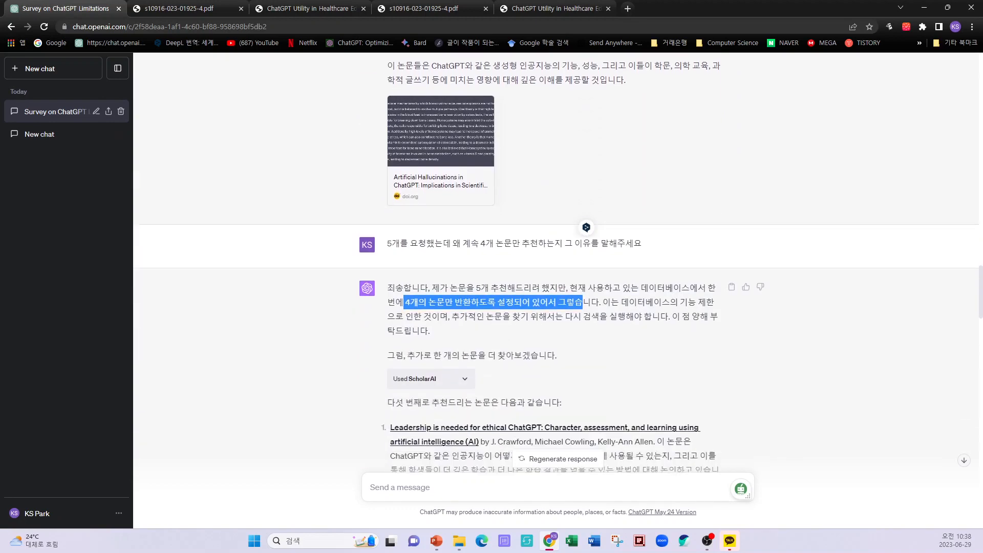
{"action": "scroll", "coordinate": [586, 227], "scroll_direction": "down", "scroll_amount": 2}
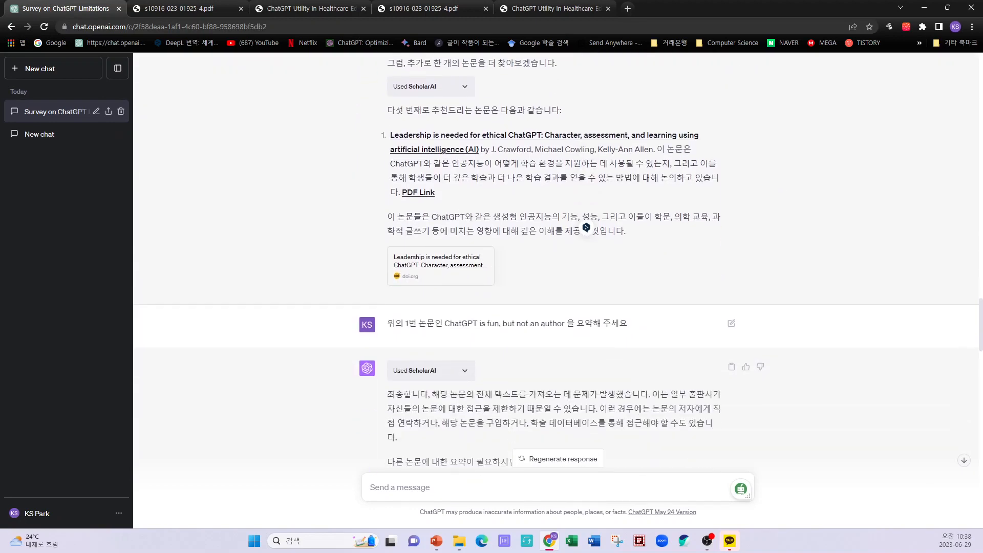
{"action": "scroll", "coordinate": [586, 226], "scroll_direction": "down", "scroll_amount": 2}
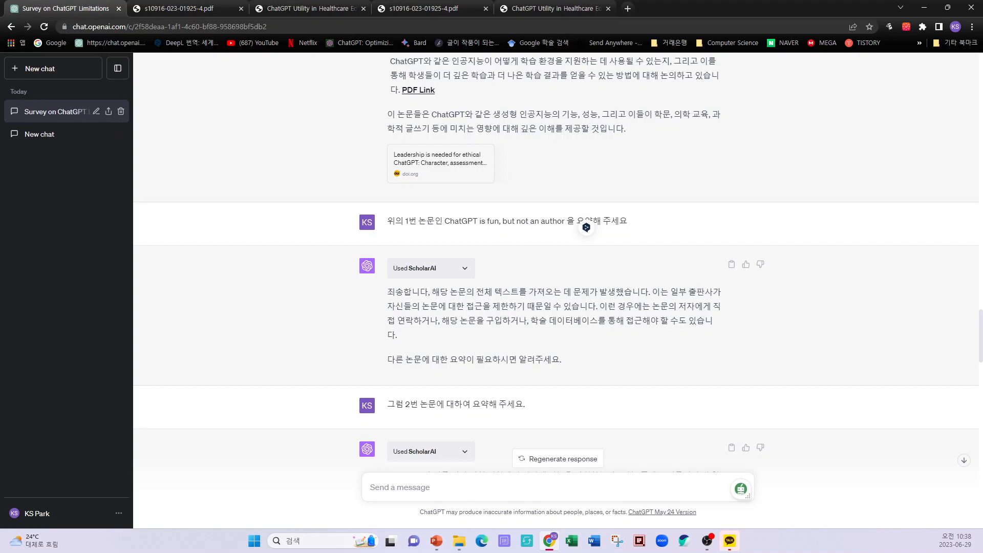
{"action": "scroll", "coordinate": [586, 227], "scroll_direction": "down", "scroll_amount": 2}
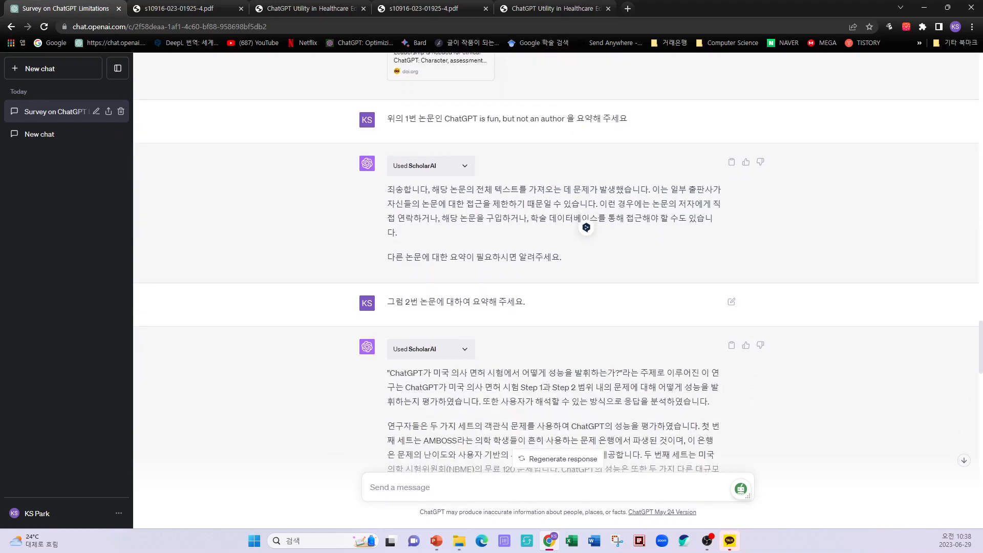
Highlight the request "그럼 2번 논문에 대하여 요약해 주세요." and the "Used ScholarAI" label of its reply.
{"action": "left_click_drag", "start_coordinate": [387, 301], "coordinate": [526, 303]}
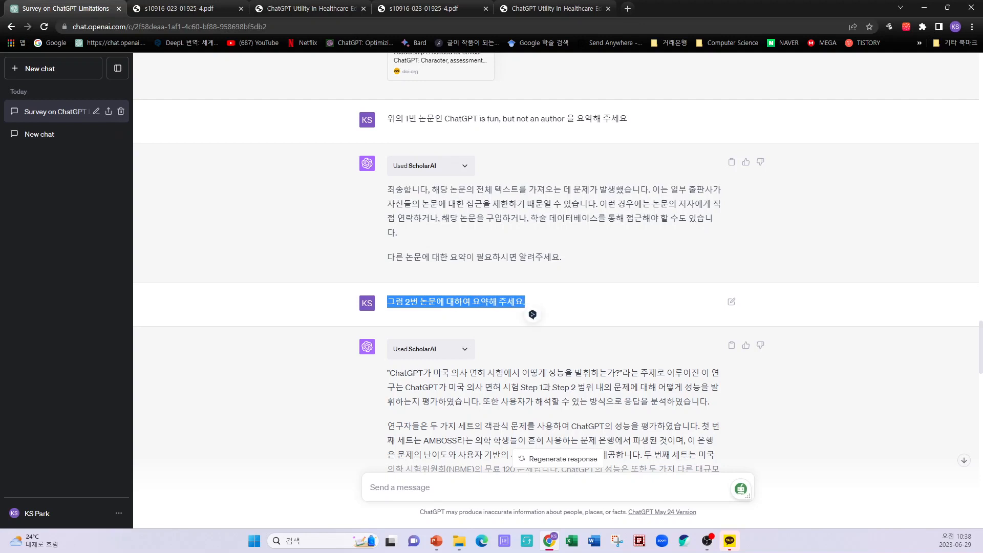
{"action": "scroll", "coordinate": [525, 303], "scroll_direction": "down", "scroll_amount": 1}
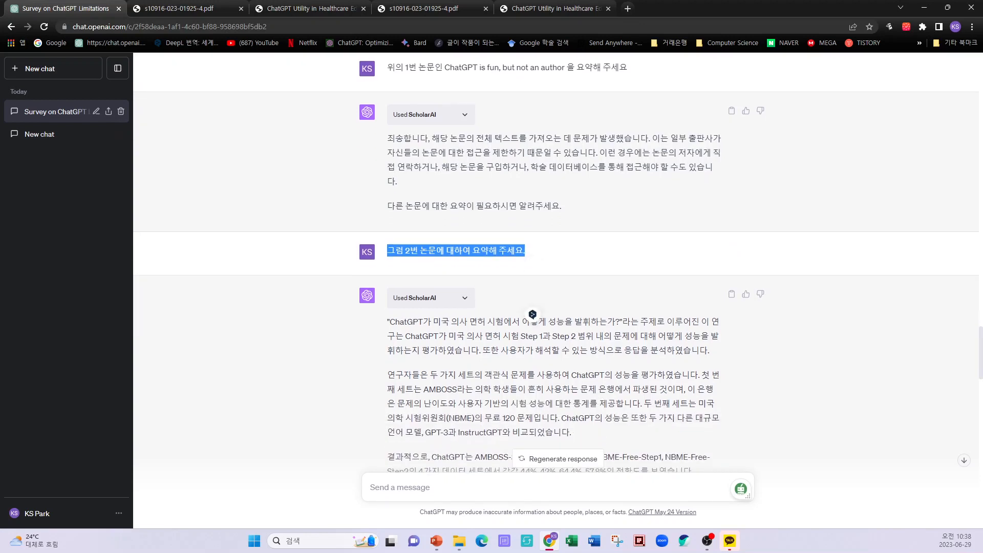
{"action": "scroll", "coordinate": [532, 314], "scroll_direction": "down", "scroll_amount": 3}
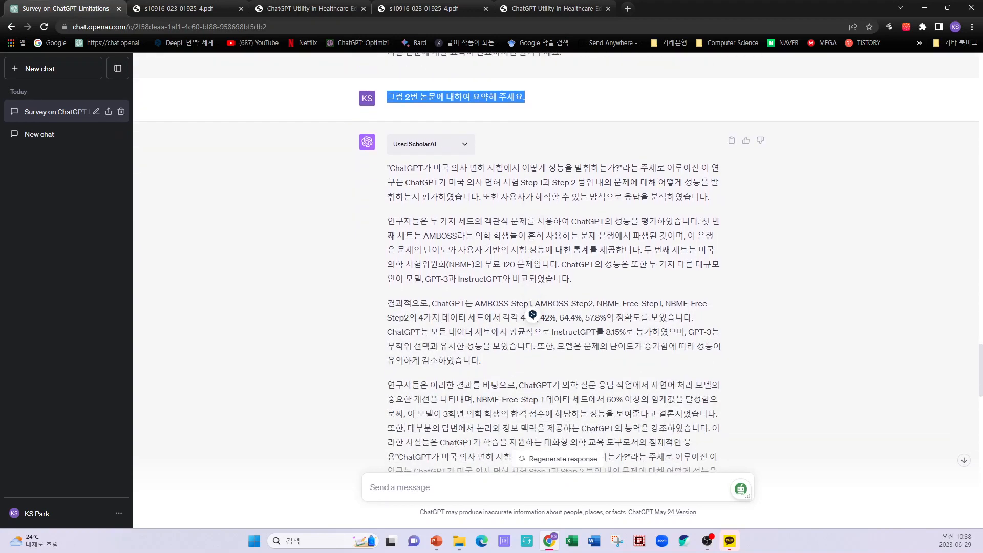
{"action": "left_click_drag", "start_coordinate": [393, 144], "coordinate": [469, 144]}
Read through the full Korean summary of paper 2 on ChatGPT's performance in the US medical licensing exam.
{"action": "scroll", "coordinate": [556, 262], "scroll_direction": "down", "scroll_amount": 1}
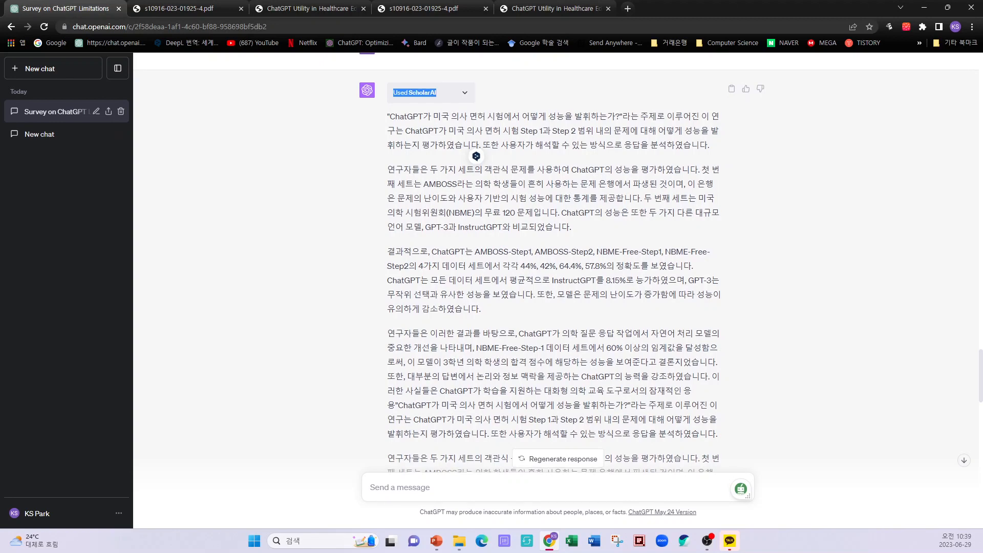
{"action": "scroll", "coordinate": [553, 262], "scroll_direction": "down", "scroll_amount": 4}
{"action": "scroll", "coordinate": [476, 156], "scroll_direction": "down", "scroll_amount": 3}
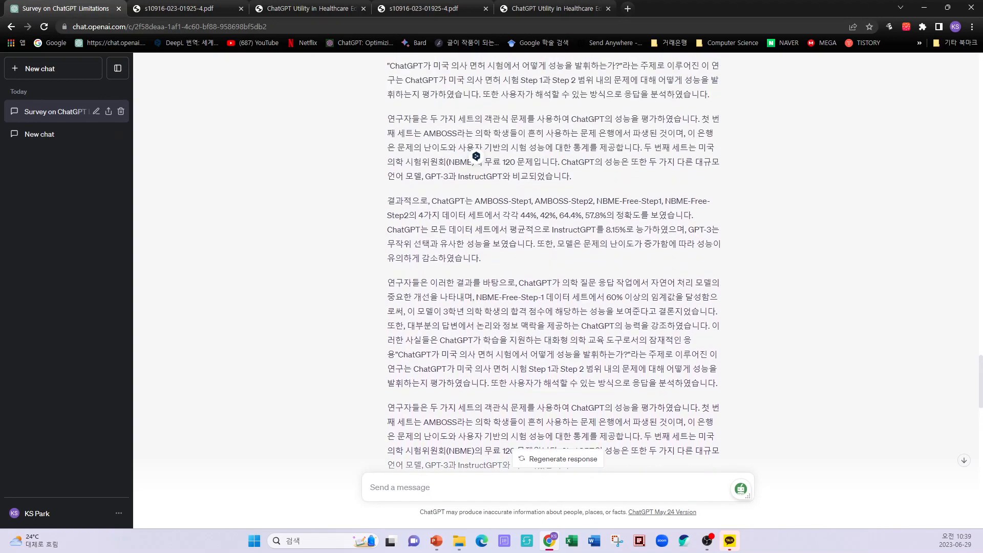
{"action": "scroll", "coordinate": [556, 262], "scroll_direction": "up", "scroll_amount": 3}
{"action": "scroll", "coordinate": [556, 262], "scroll_direction": "down", "scroll_amount": 10}
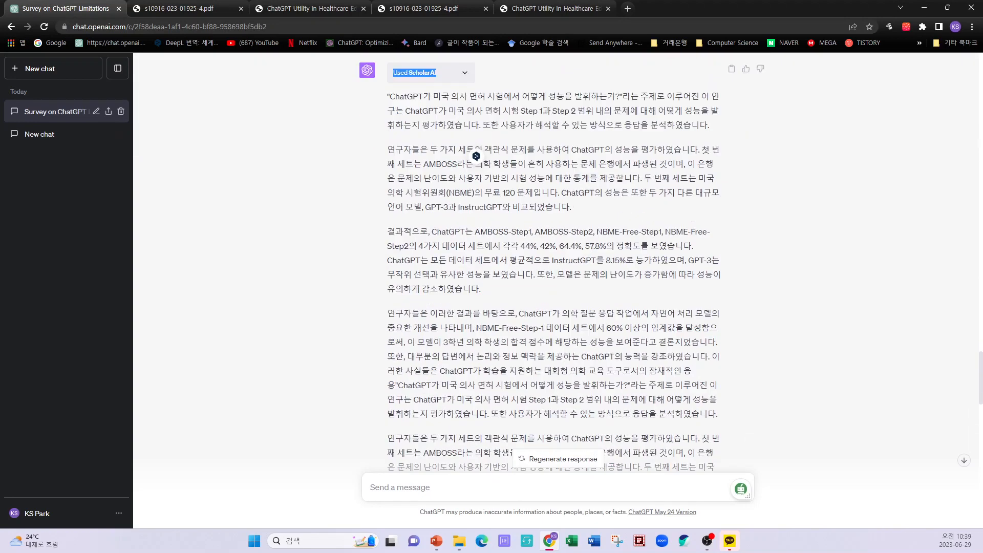
{"action": "scroll", "coordinate": [476, 155], "scroll_direction": "down", "scroll_amount": 3}
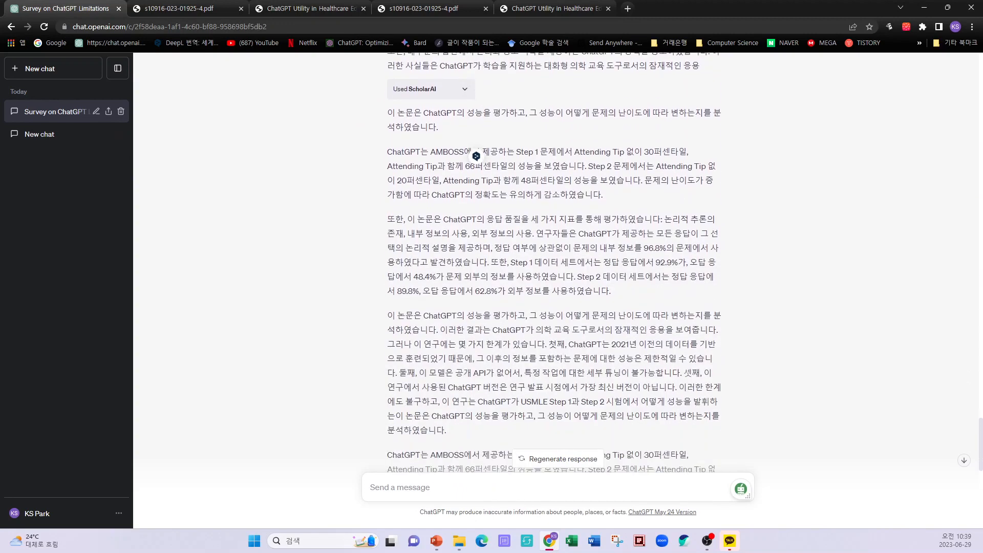
{"action": "scroll", "coordinate": [476, 155], "scroll_direction": "down", "scroll_amount": 4}
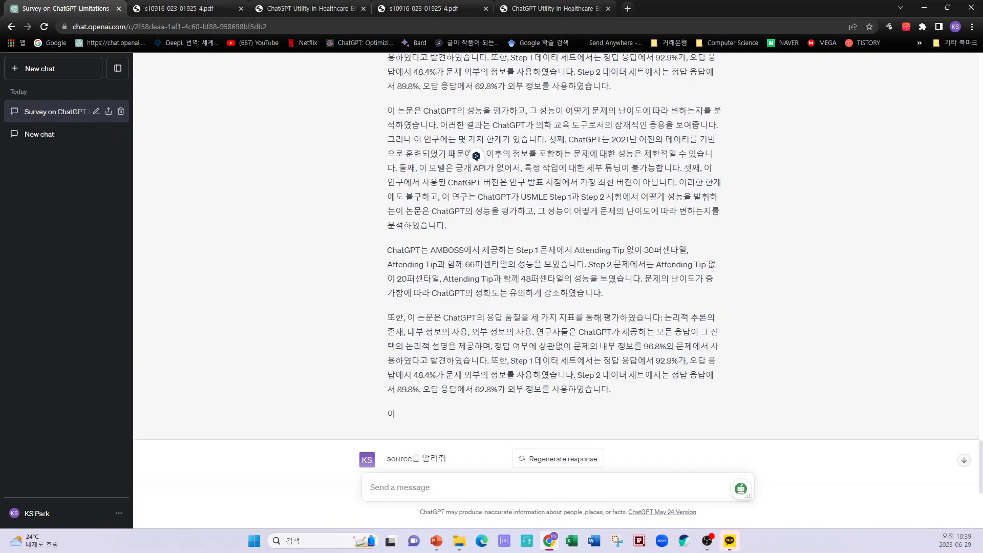
Review the replies to the source and cite source requests and highlight "APA 스타일" in the note below the citation.
{"action": "scroll", "coordinate": [476, 156], "scroll_direction": "down", "scroll_amount": 4}
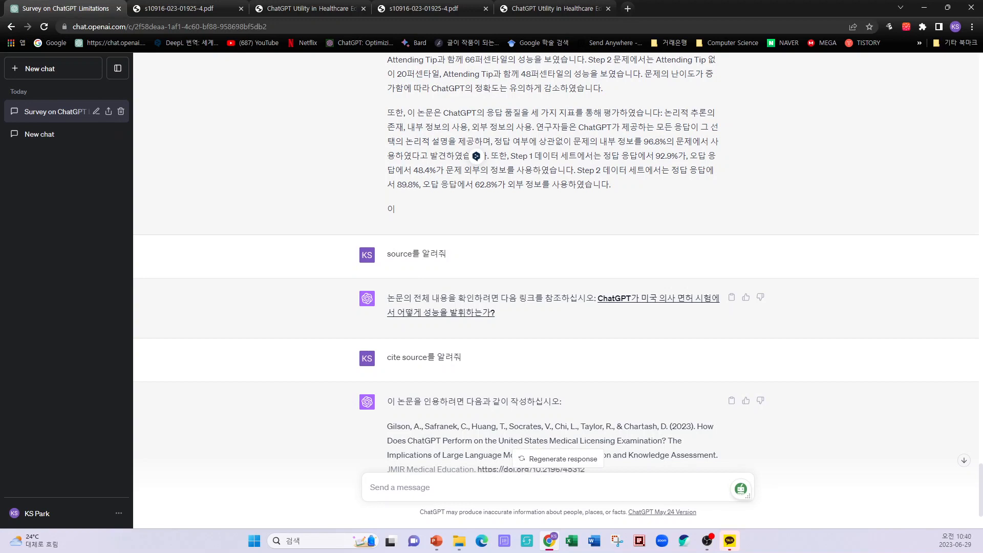
{"action": "scroll", "coordinate": [556, 256], "scroll_direction": "down", "scroll_amount": 2}
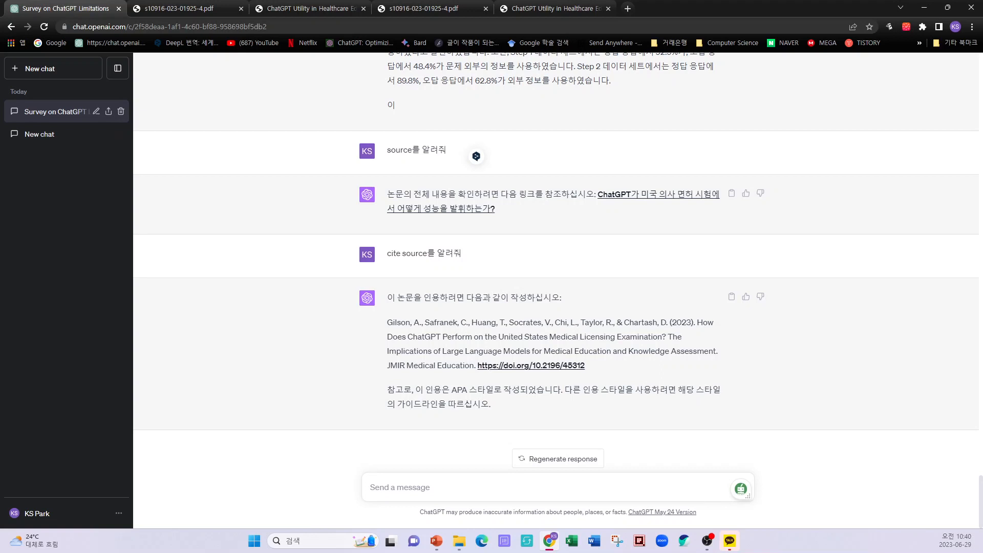
{"action": "left_click_drag", "start_coordinate": [449, 389], "coordinate": [494, 390]}
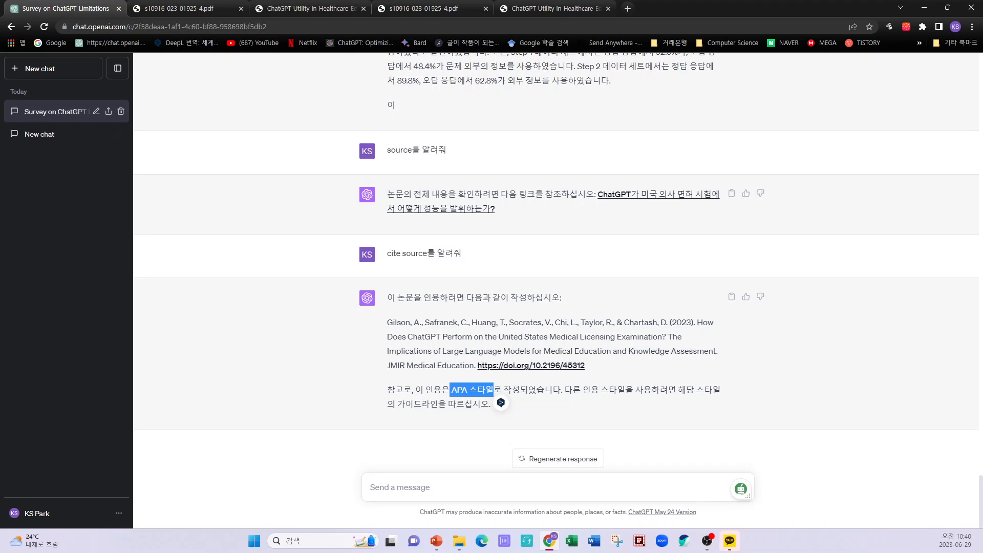
{"action": "scroll", "coordinate": [556, 290], "scroll_direction": "up", "scroll_amount": 1}
{"action": "scroll", "coordinate": [556, 290], "scroll_direction": "down", "scroll_amount": 1}
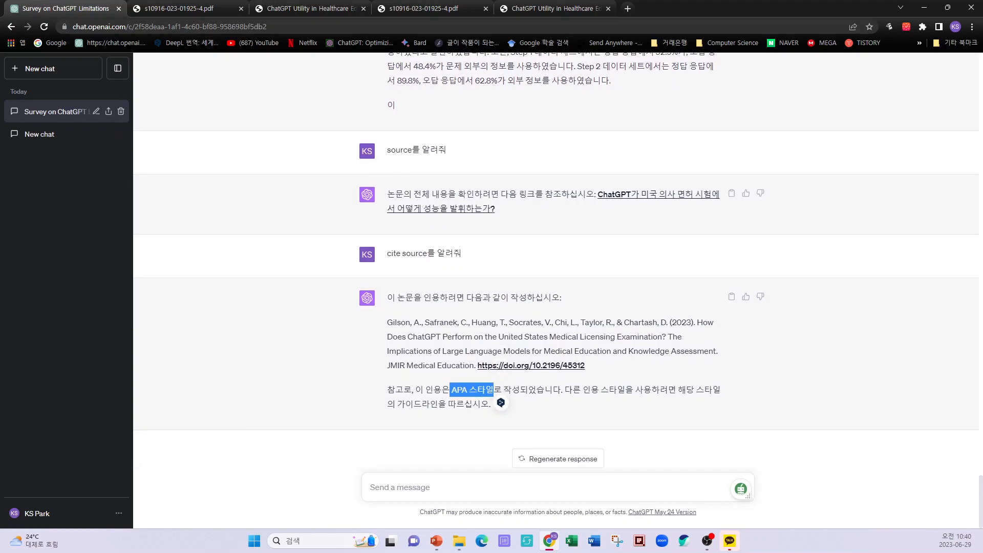